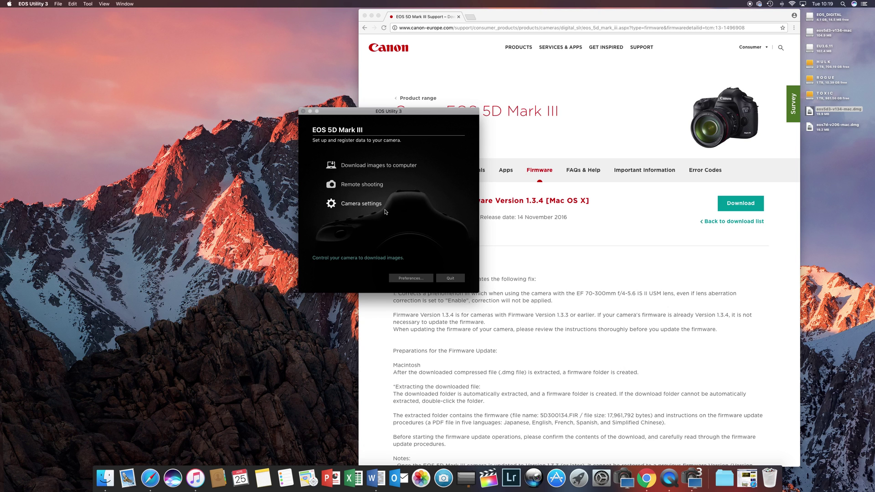
Launch Firmware update from Camera settings and advance past version check and download pages.
left_click_drag(376, 113, 248, 90)
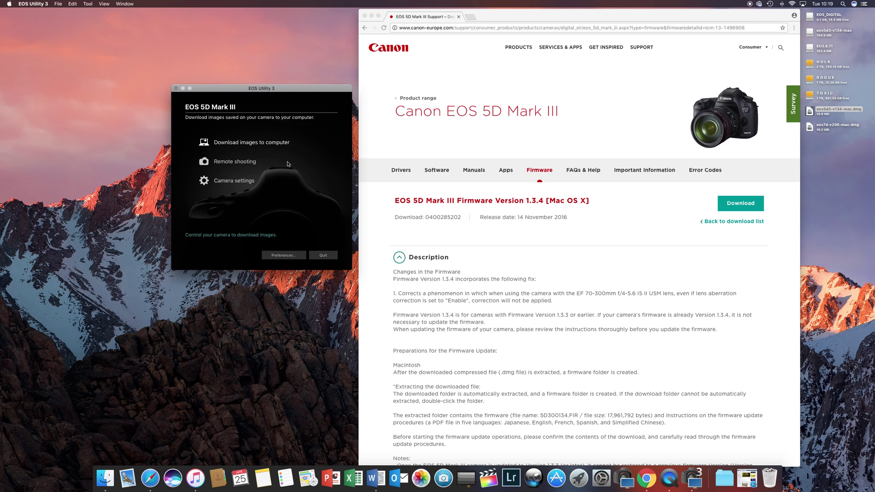
left_click(236, 183)
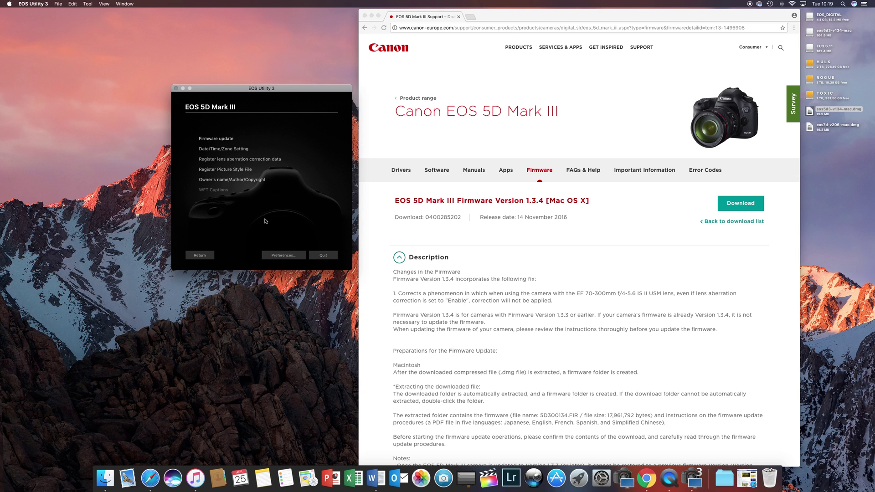
left_click(225, 140)
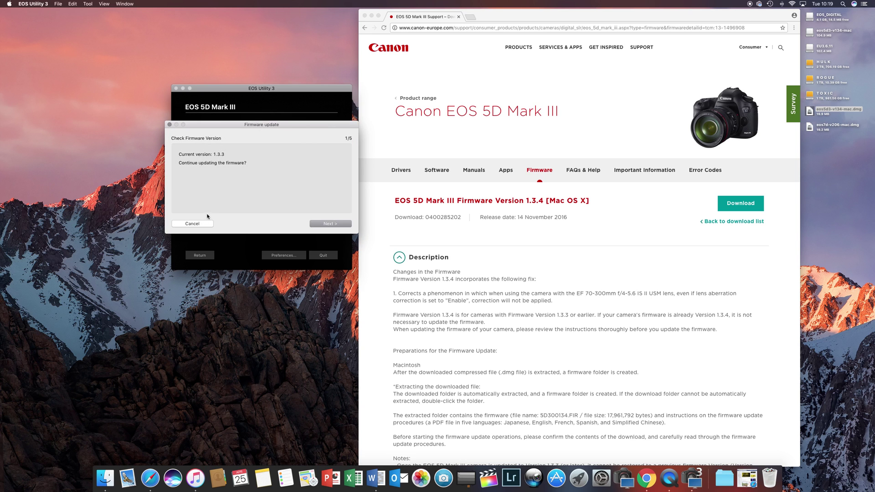
left_click(330, 225)
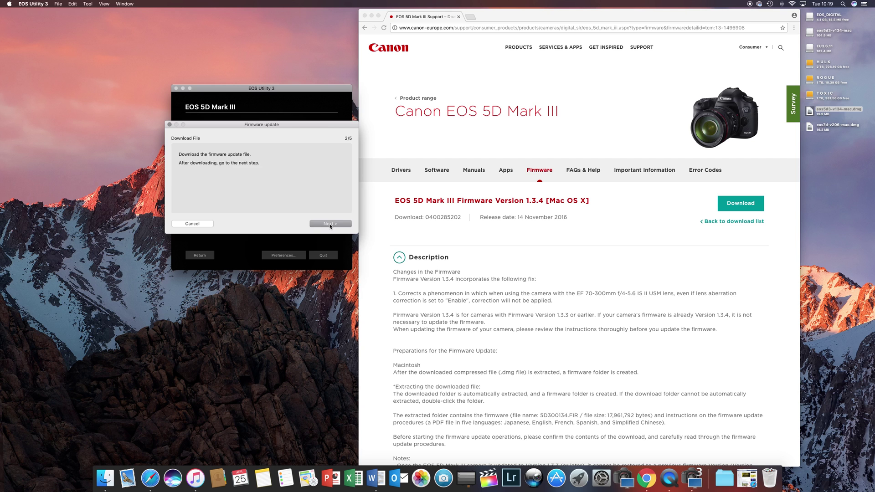
left_click(330, 225)
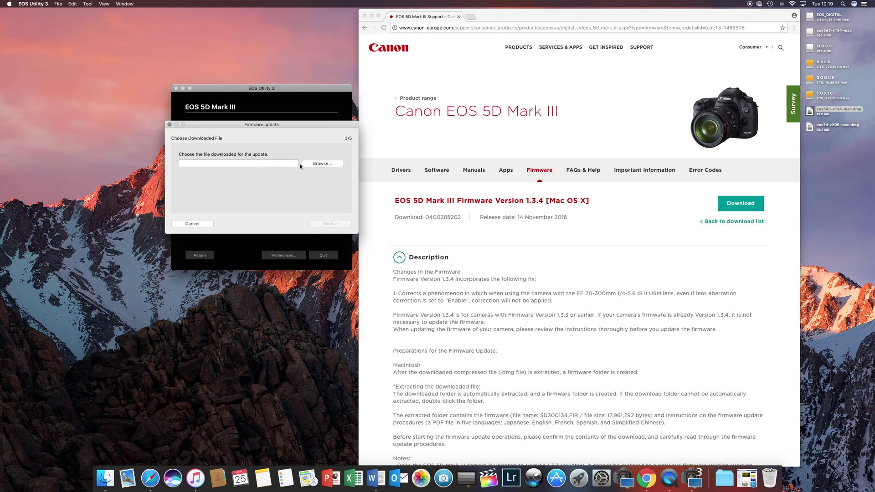
left_click_drag(288, 127, 274, 277)
left_click(829, 176)
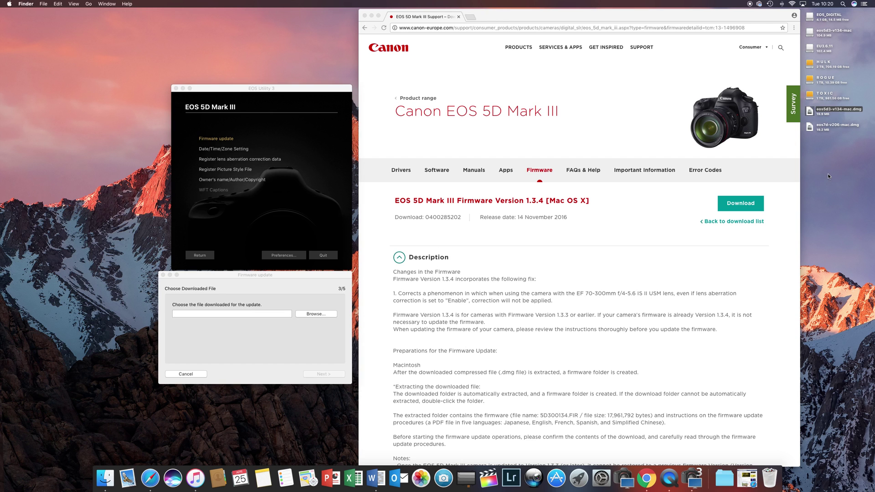
left_click(810, 113)
left_click(320, 314)
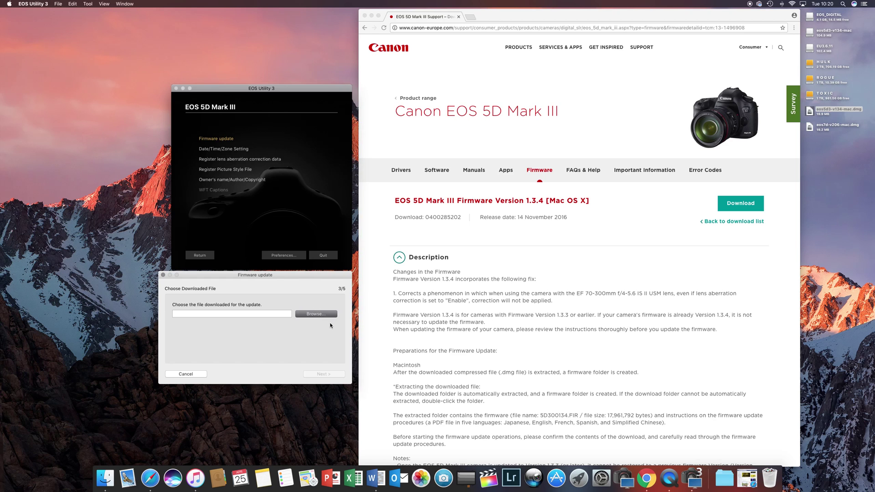
scroll(190, 358, "down", 2)
scroll(190, 358, "down", 3)
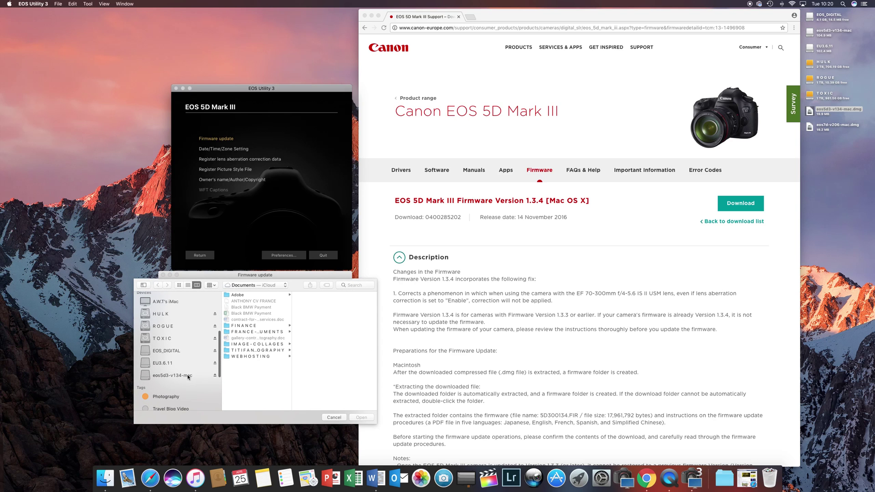
Load 5D300134.FIR from the eos5d3-v134-mac volume into the wizard.
left_click(190, 376)
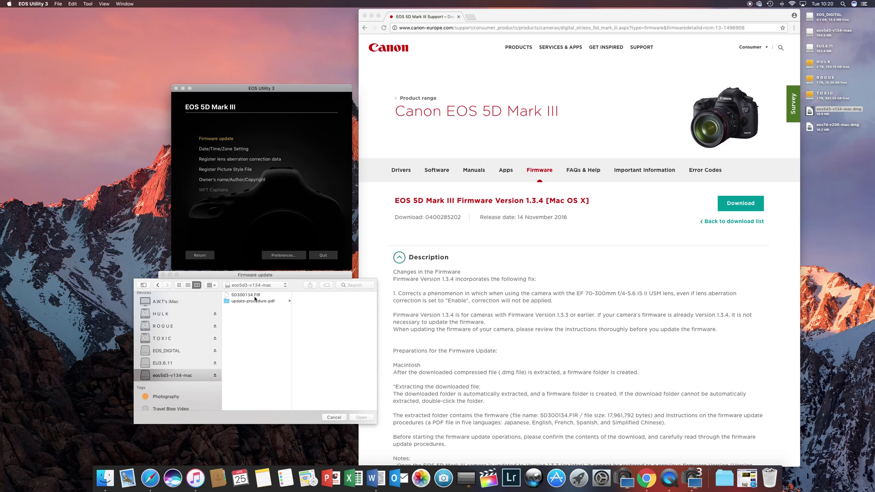
left_click(256, 297)
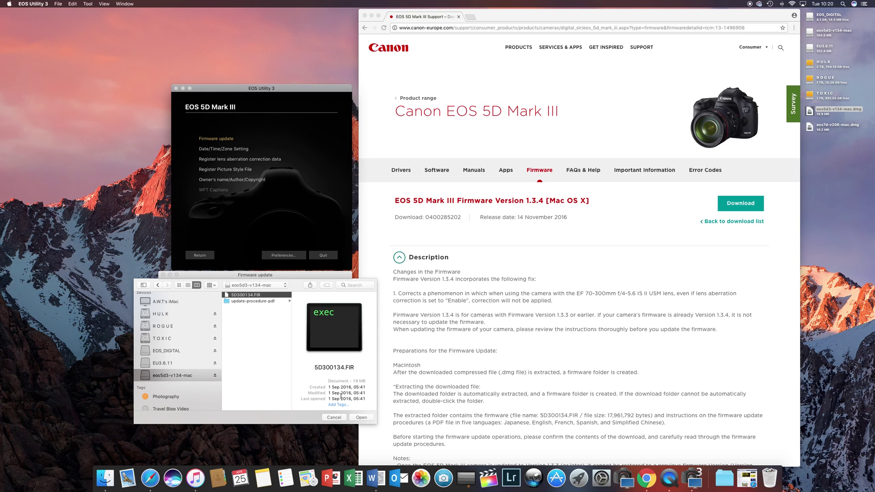
left_click(361, 419)
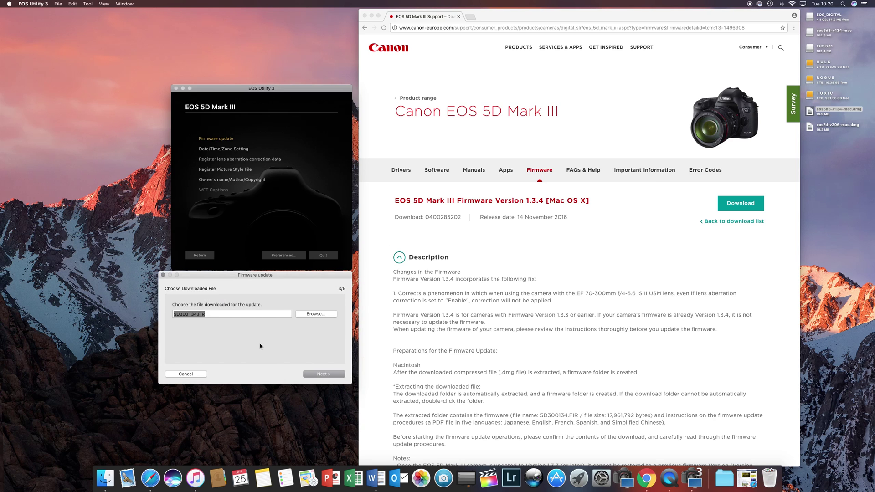
Check the version digits in the 5D300134.FIR file name, then advance to step 4.
left_click(223, 314)
left_click(177, 315)
left_click_drag(177, 314, 179, 316)
left_click(192, 315)
left_click_drag(188, 315, 196, 315)
left_click(311, 373)
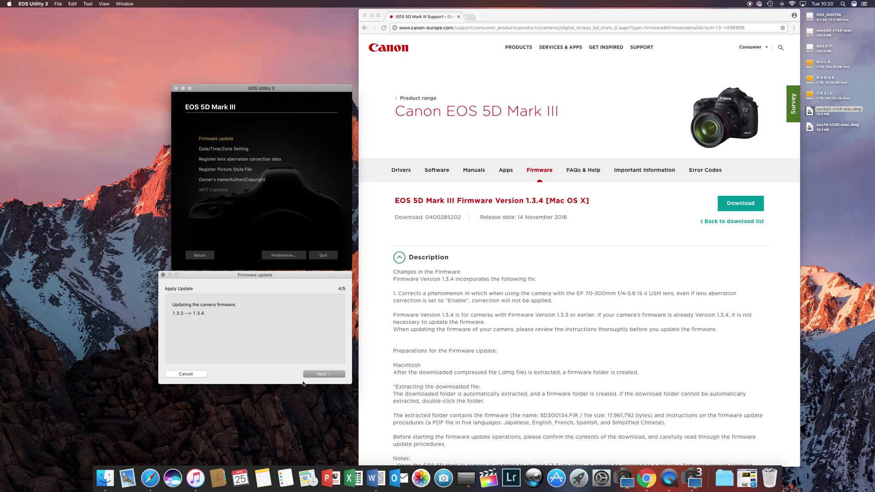
Start writing firmware 1.3.4 to the camera, replacing 1.3.3.
left_click(313, 376)
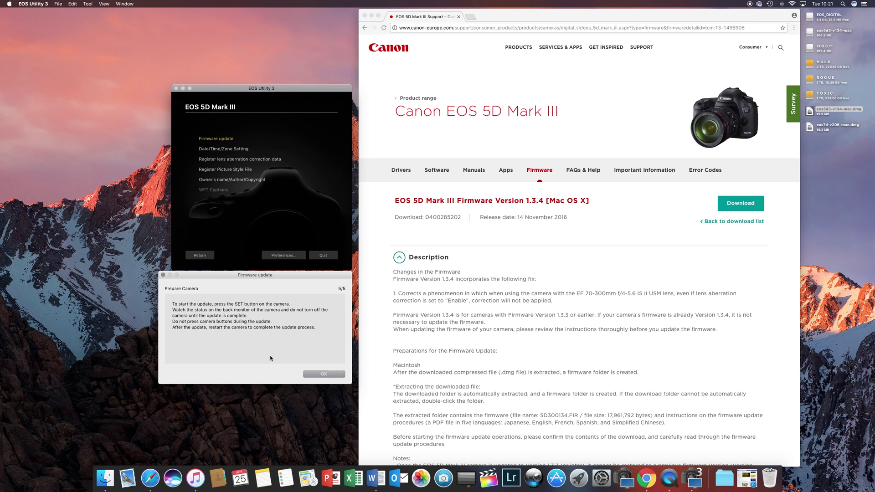
Confirm the Prepare Camera instructions with OK, closing the wizard and EOS Utility.
left_click(318, 374)
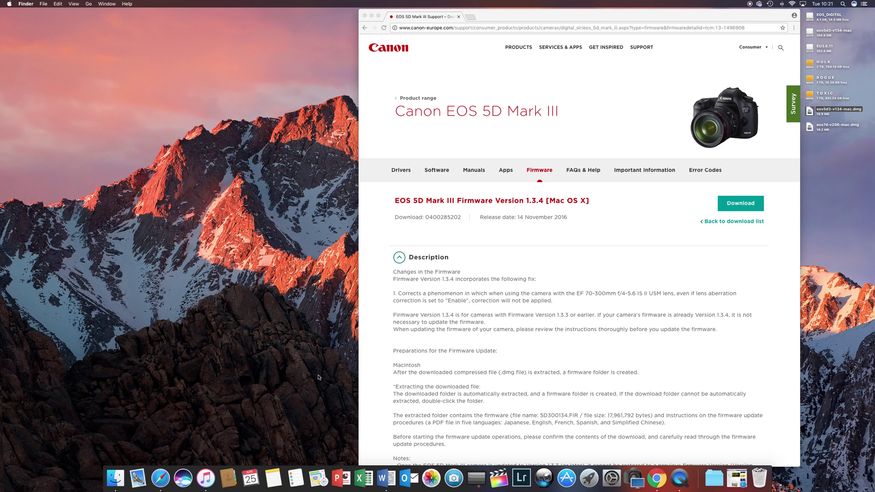